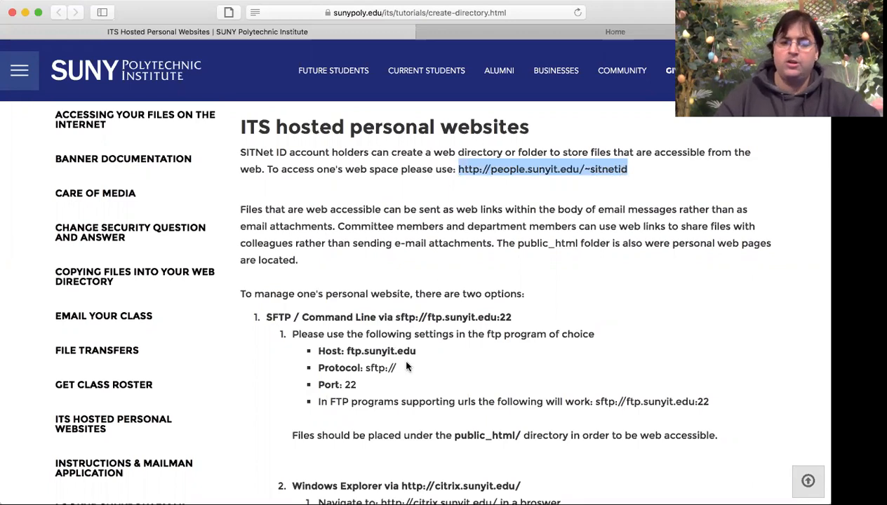
Highlight the Host, Protocol and Port lines of the server settings in Safari
scroll(404, 366, "down", 2)
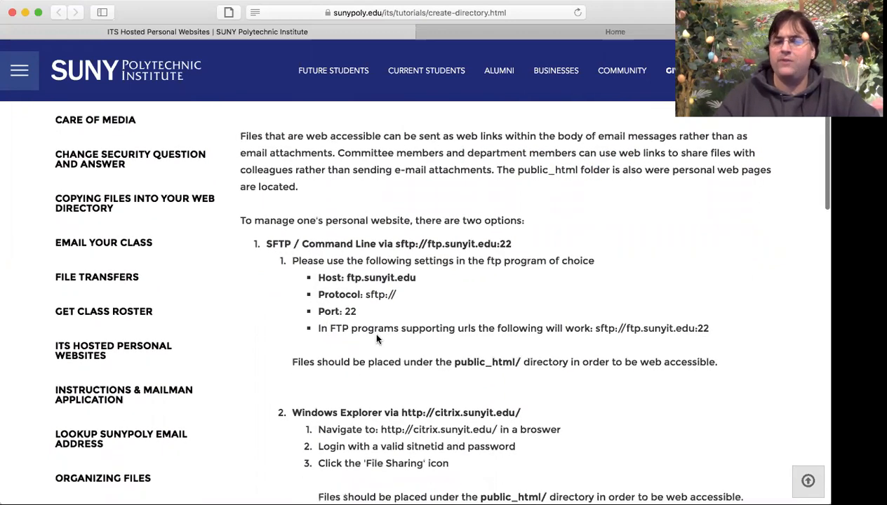
left_click_drag(318, 279, 417, 278)
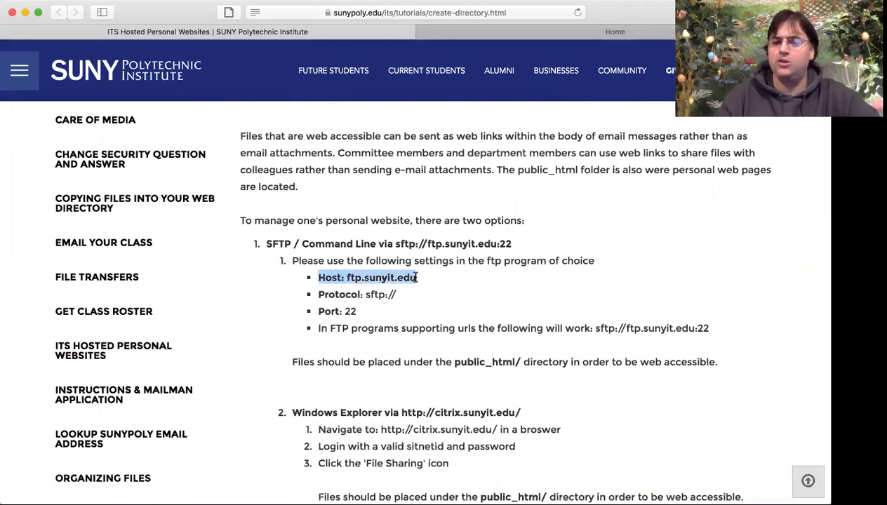
left_click(320, 295)
left_click_drag(319, 295, 379, 296)
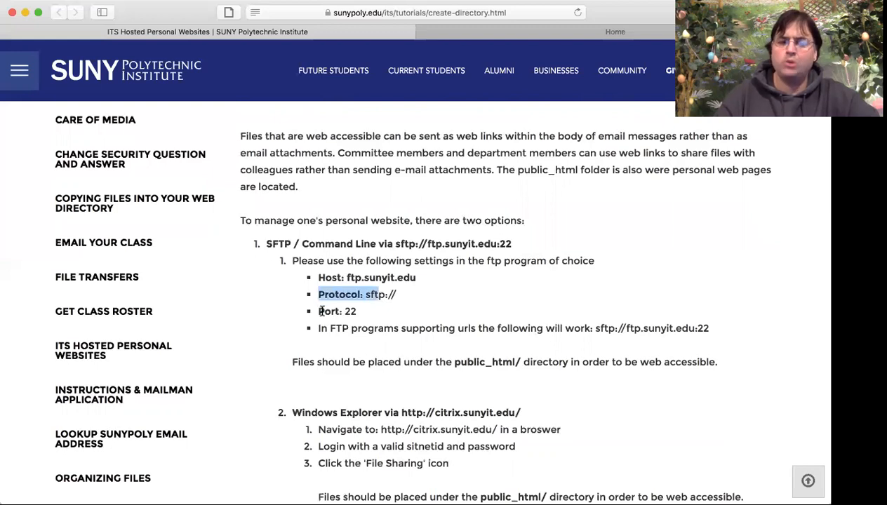
left_click_drag(320, 311, 354, 311)
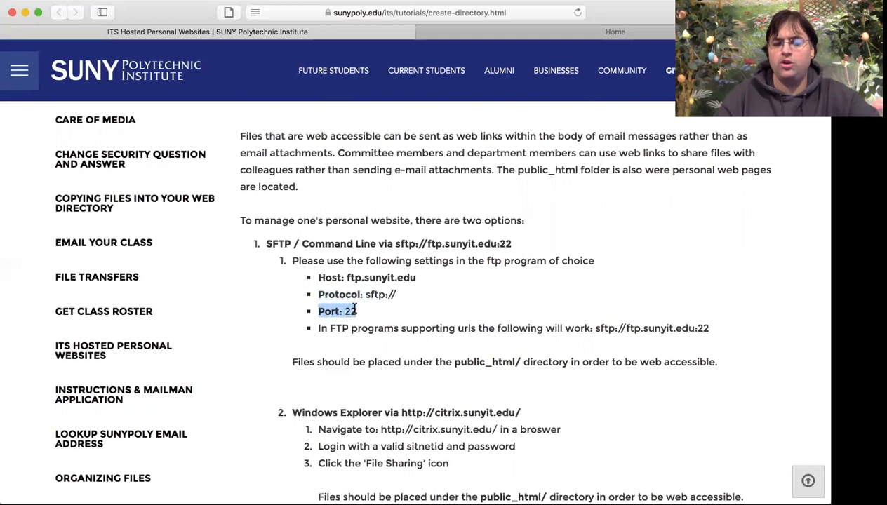
Select and copy the host name ftp.sunyit.edu, then switch to Adobe Muse
left_click_drag(416, 278, 348, 276)
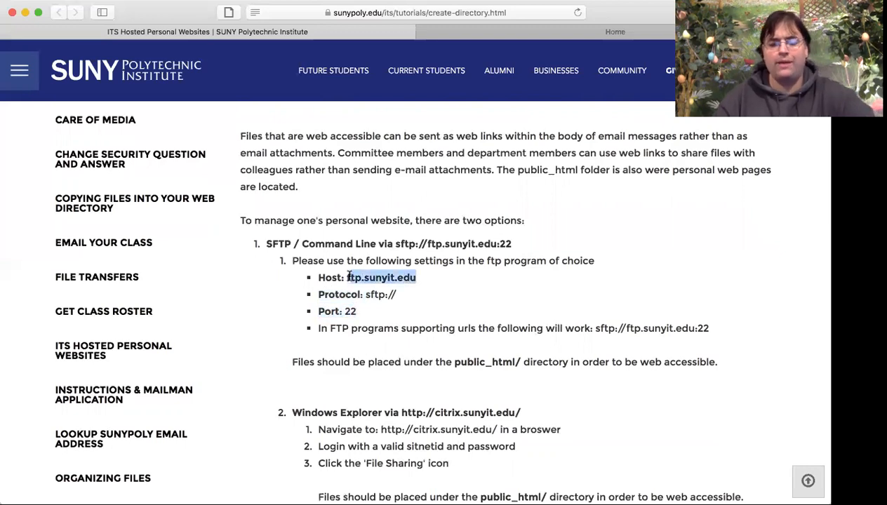
left_click(421, 281)
left_click_drag(420, 279, 347, 278)
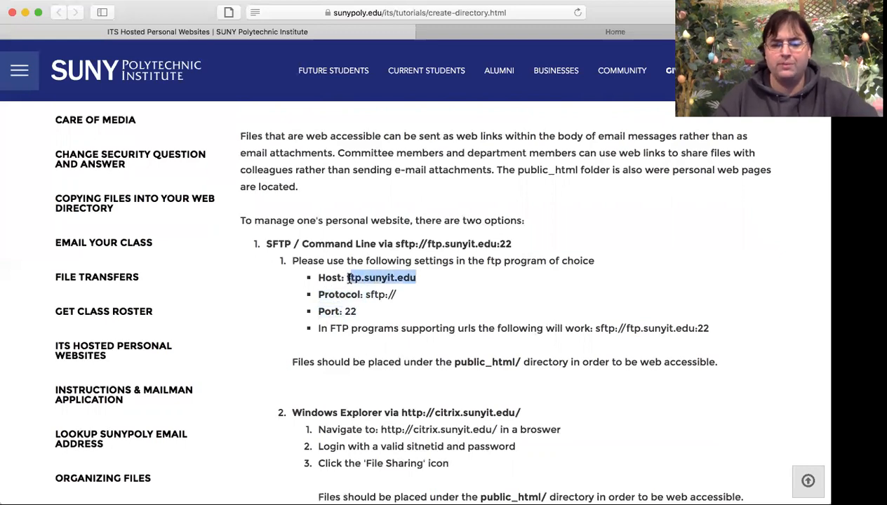
left_click_drag(419, 278, 349, 275)
double_click(370, 277)
key("super+c")
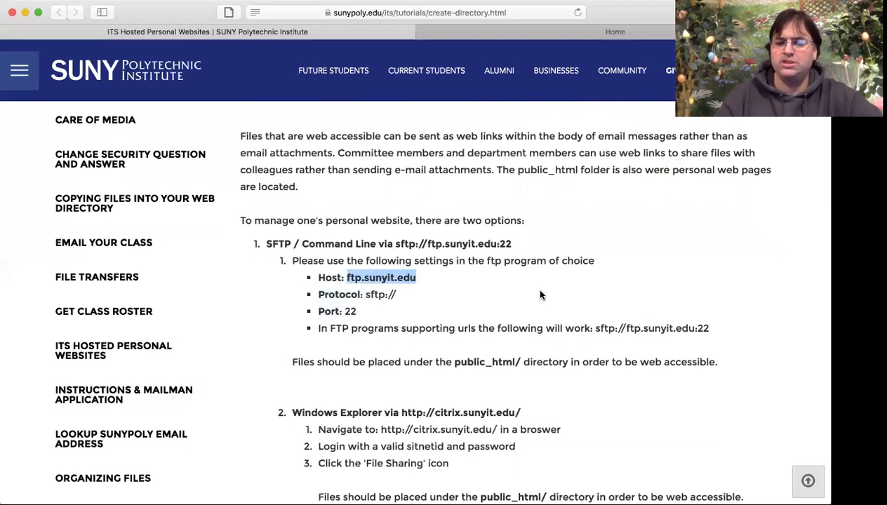
key("super+Tab")
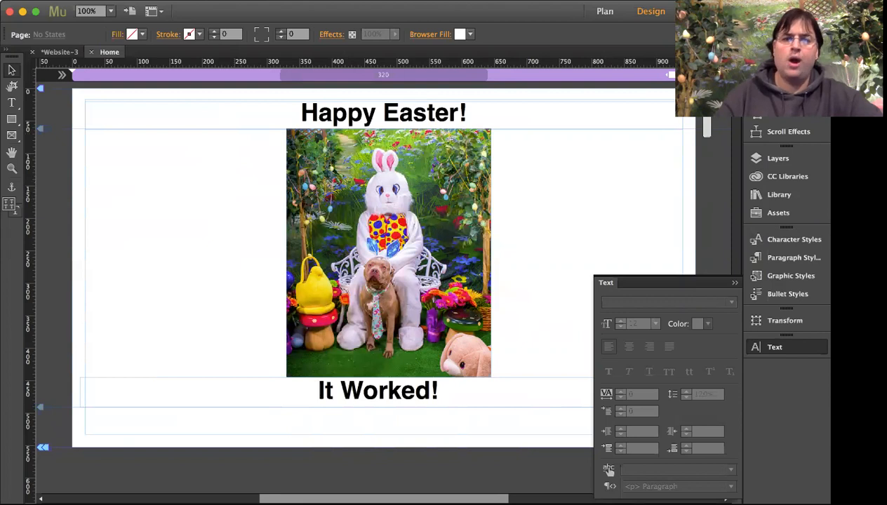
Choose Upload to FTP Host from the File menu
left_click(123, 0)
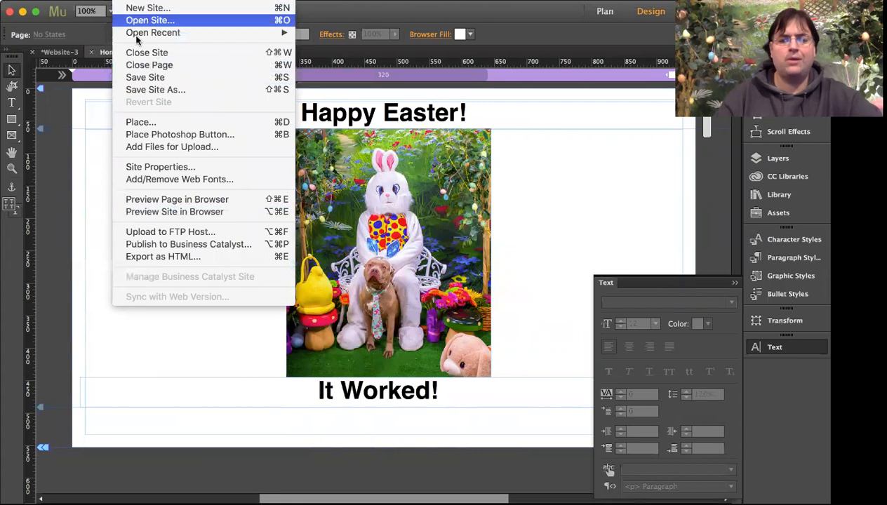
left_click(182, 237)
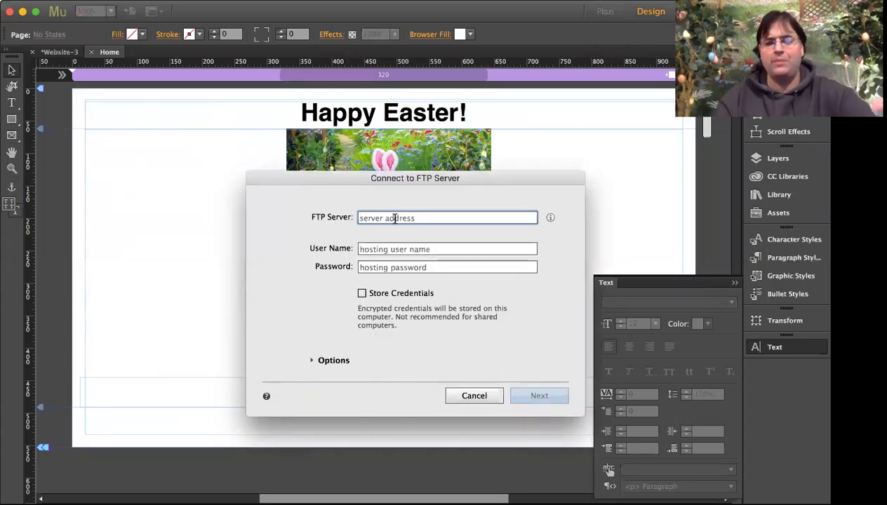
Enter ftp.sunyit.edu as FTP server plus the account's user name and password, storing credentials
key("super+v")
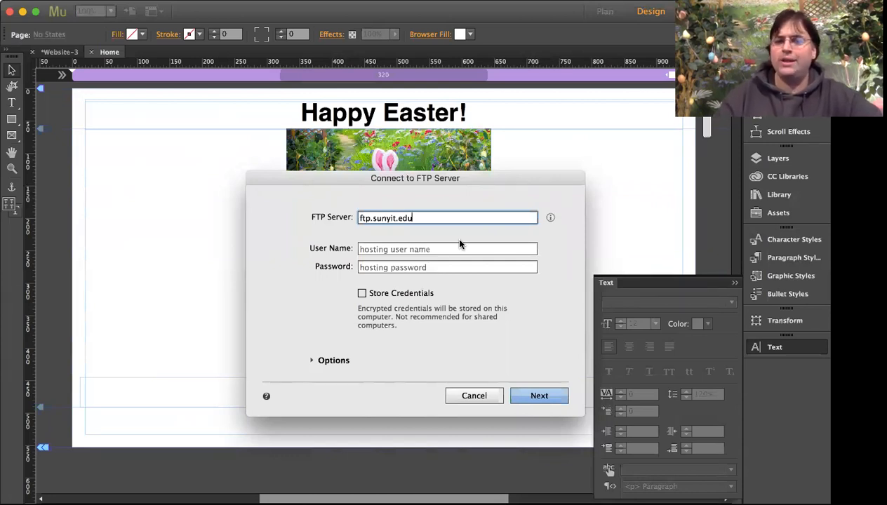
left_click(436, 247)
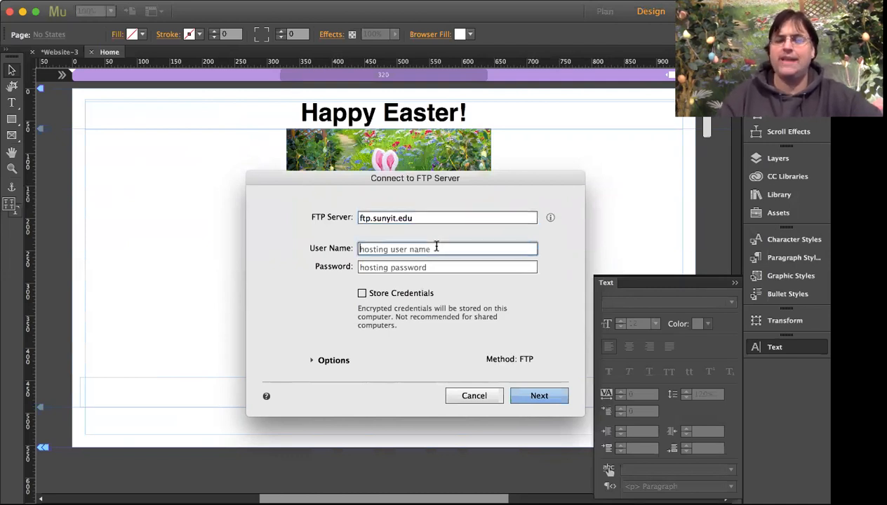
key("Tab")
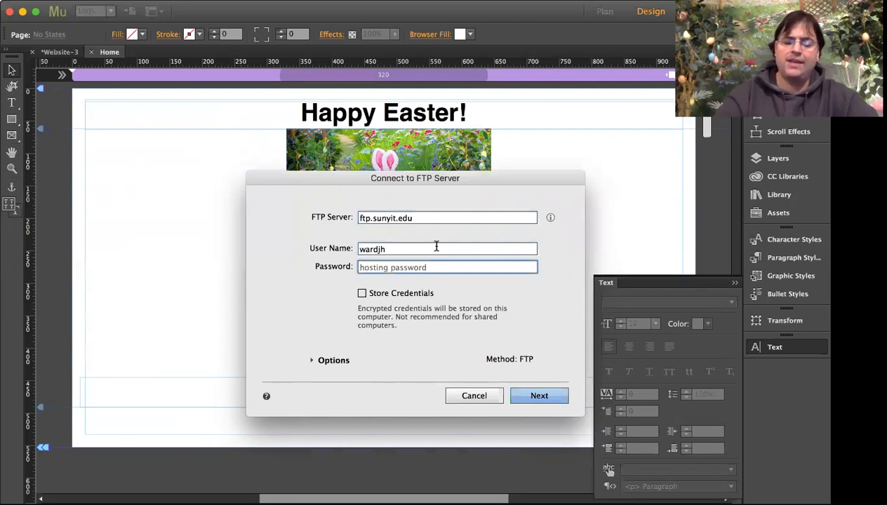
type("********")
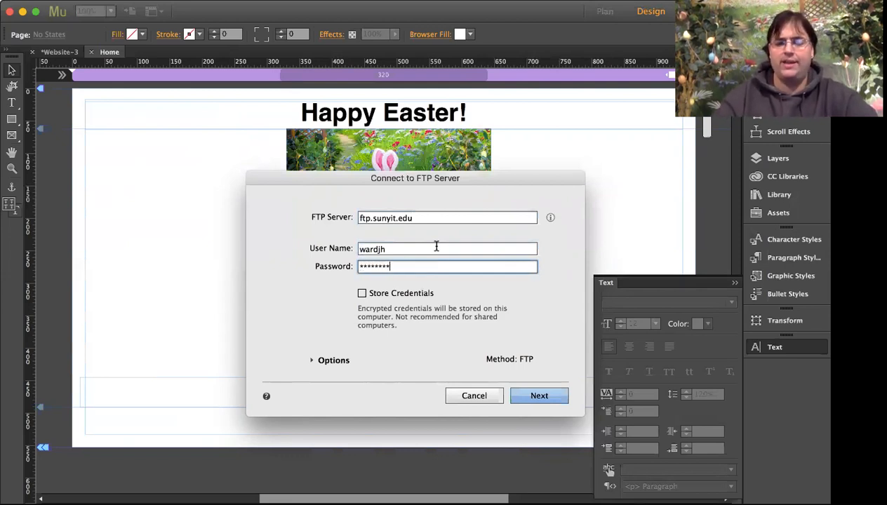
left_click(362, 294)
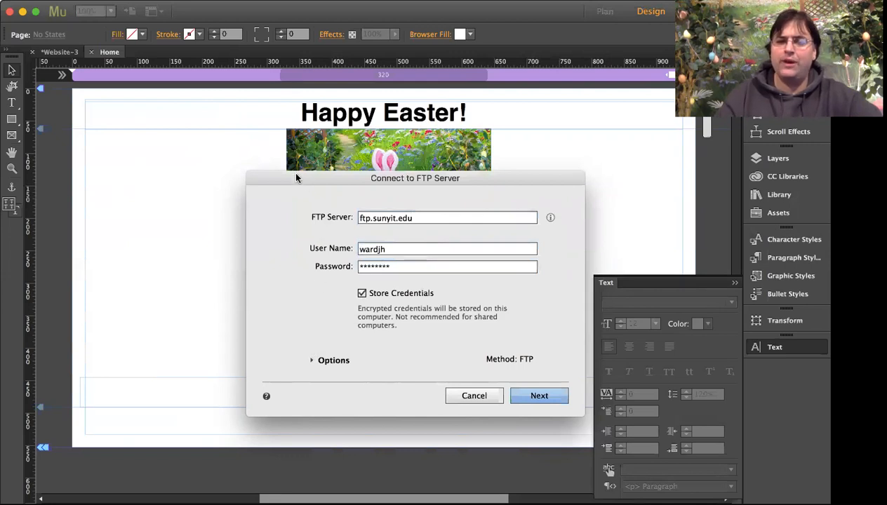
left_click_drag(295, 181, 291, 105)
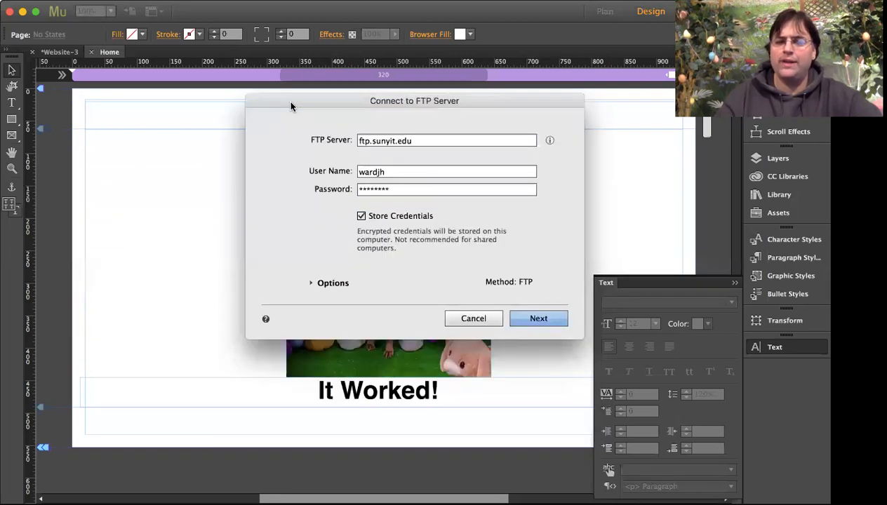
Set the connection method to SFTP under Options and connect to the server
left_click(309, 286)
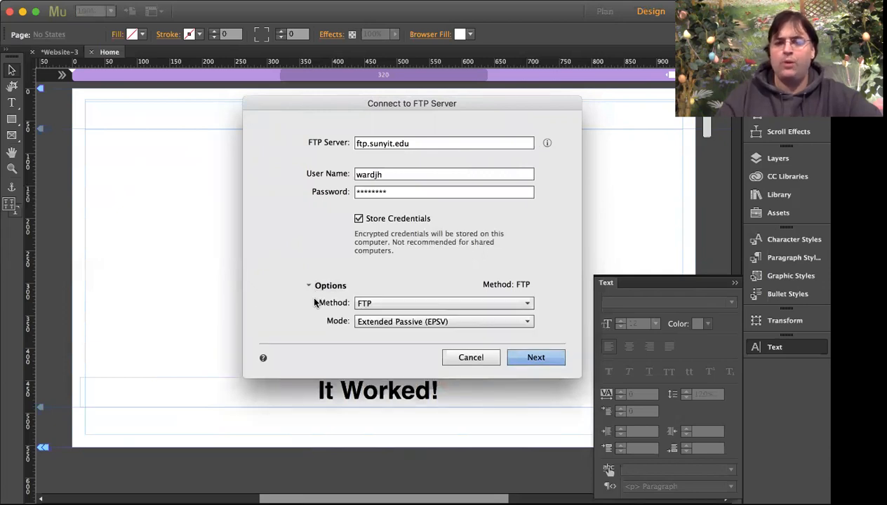
left_click(374, 304)
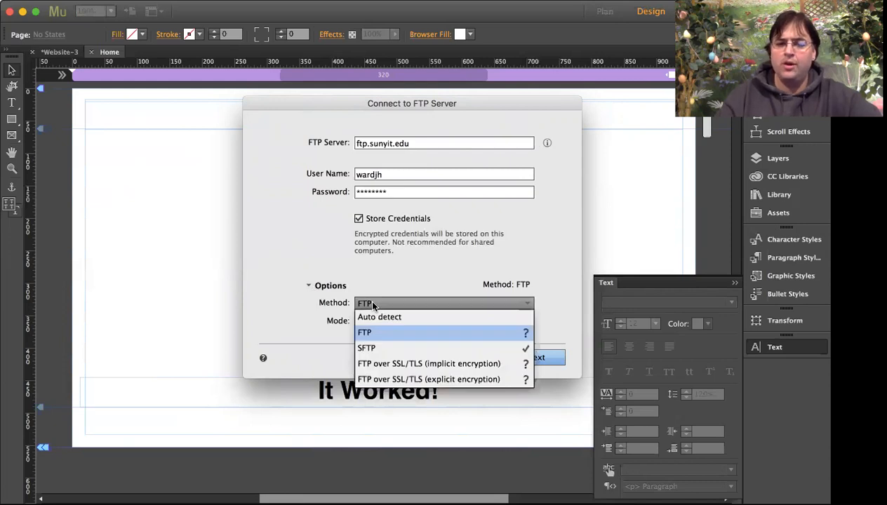
left_click(369, 349)
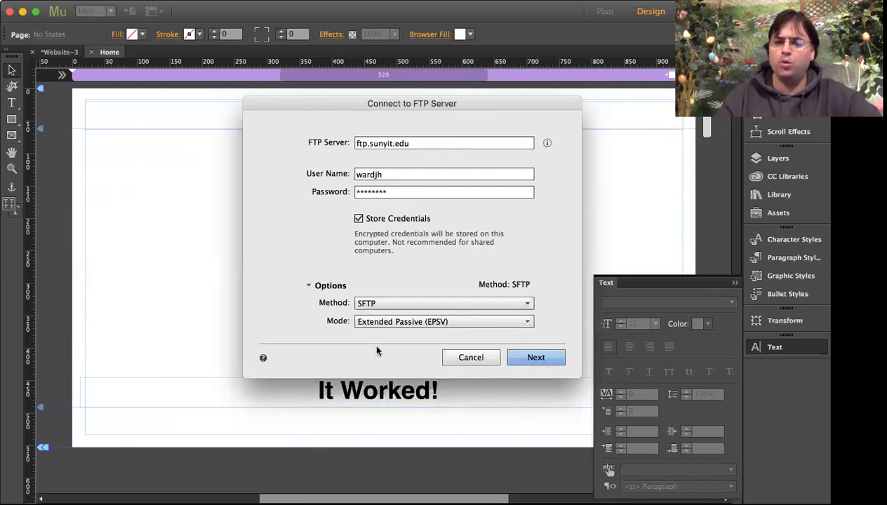
left_click(536, 358)
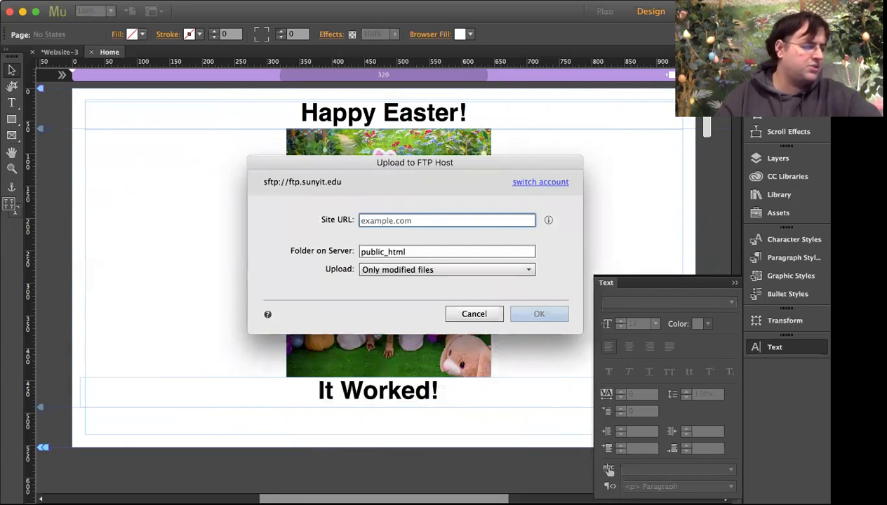
Paste the people.sunyit.edu/~ address as Site URL, replacing sitnetid with the user's own ID
key("super+Tab")
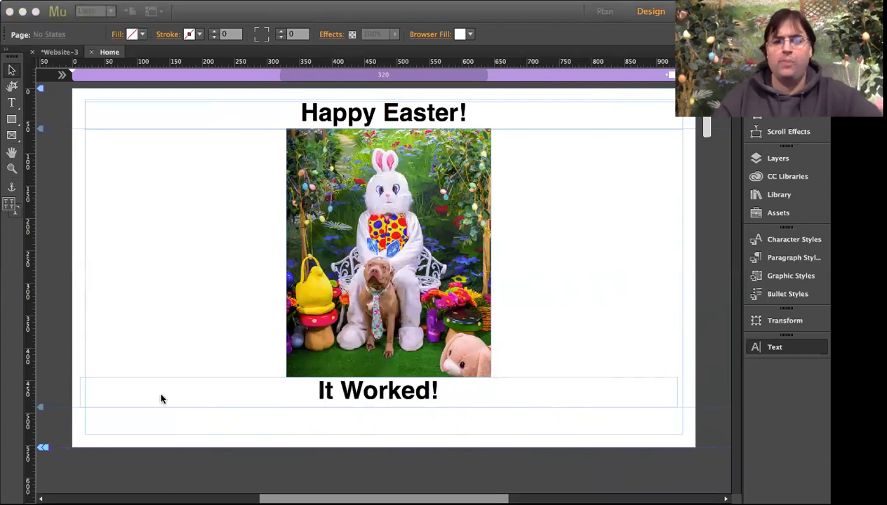
left_click(416, 223)
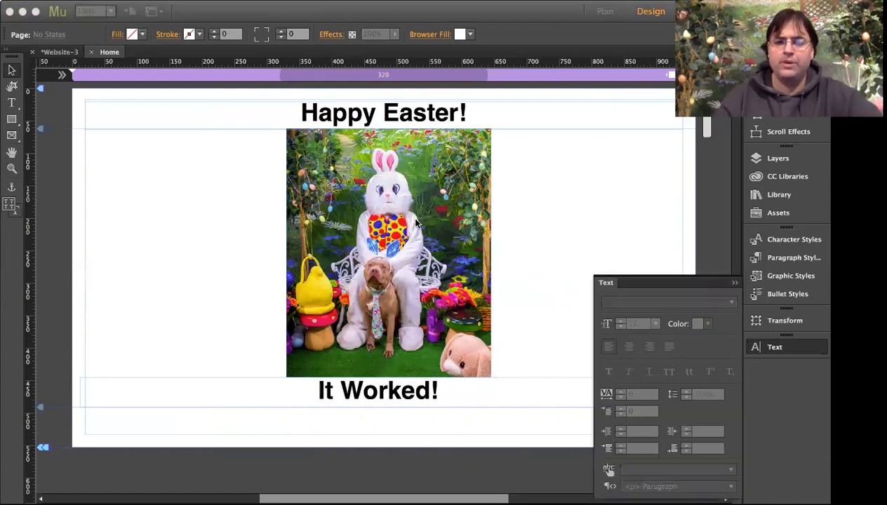
type("http://people.sunyit.edu/~sitnetid")
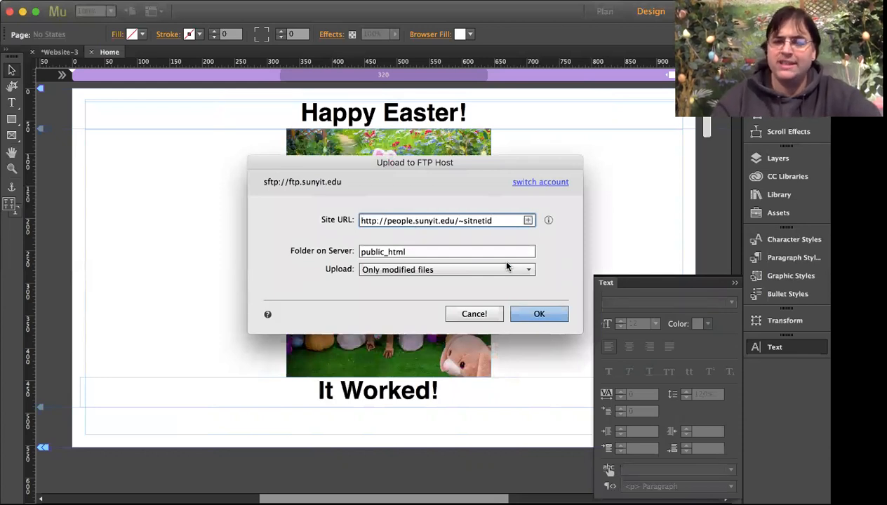
key("BackSpace")
key("BackSpace")
key("BackSpace")
key("BackSpace")
key("BackSpace")
key("BackSpace")
key("BackSpace")
key("BackSpace")
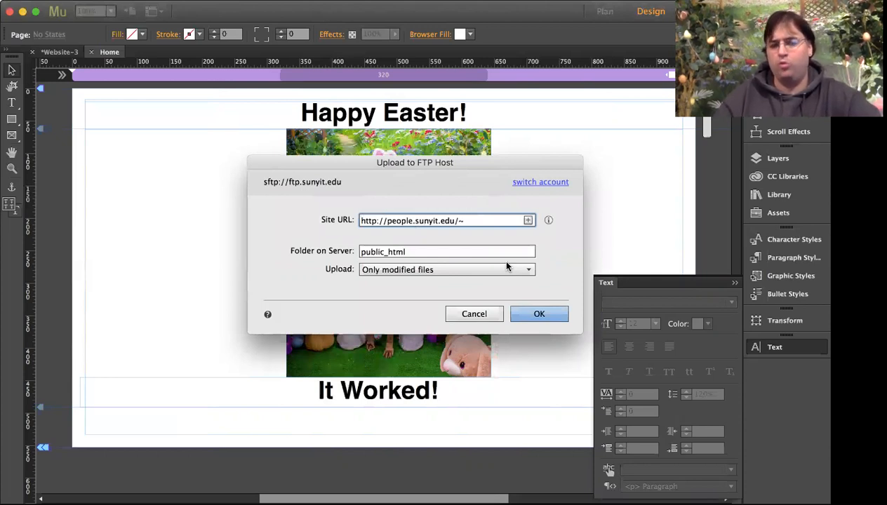
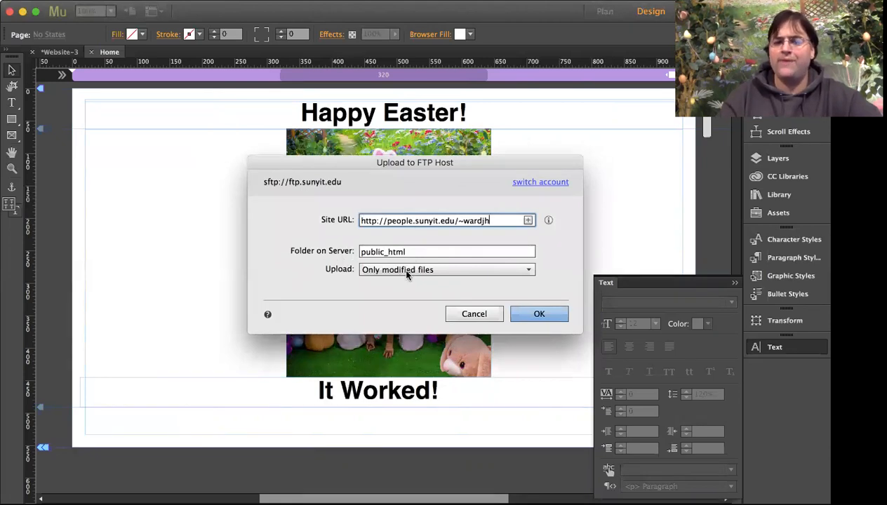
Set Upload to All files and confirm to begin the upload
left_click(405, 272)
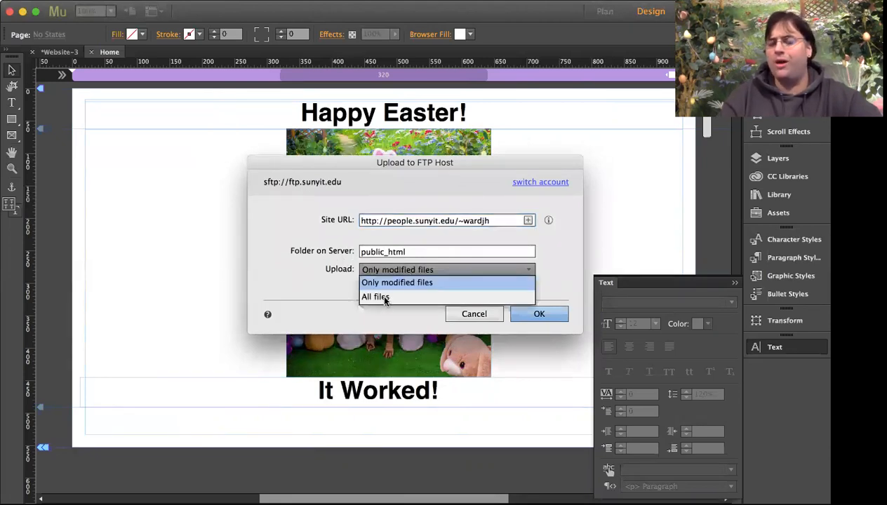
left_click(385, 299)
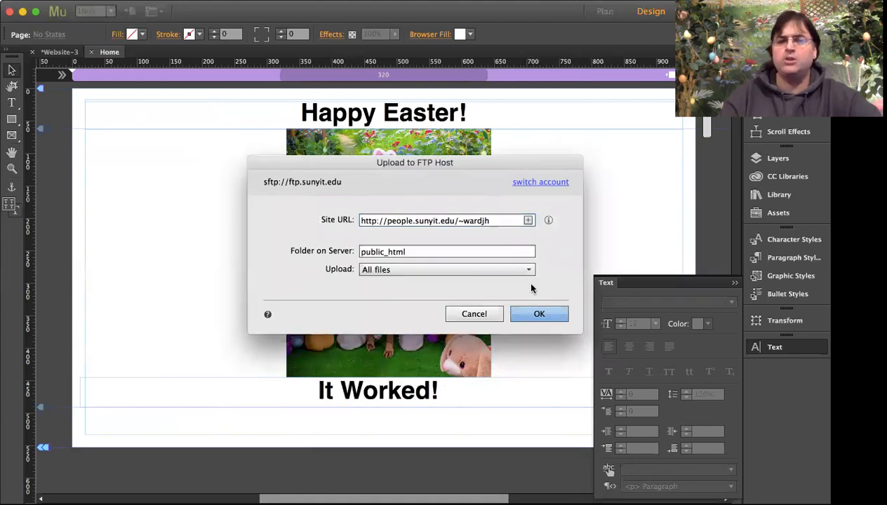
left_click(549, 313)
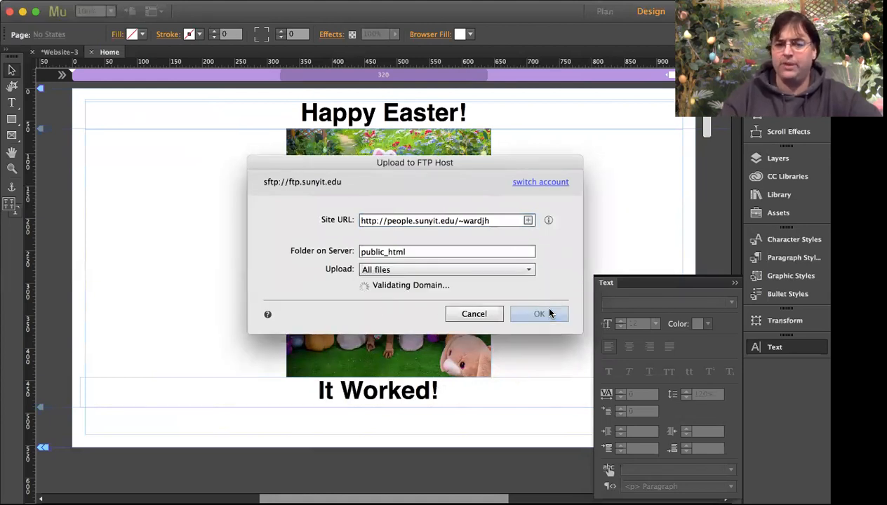